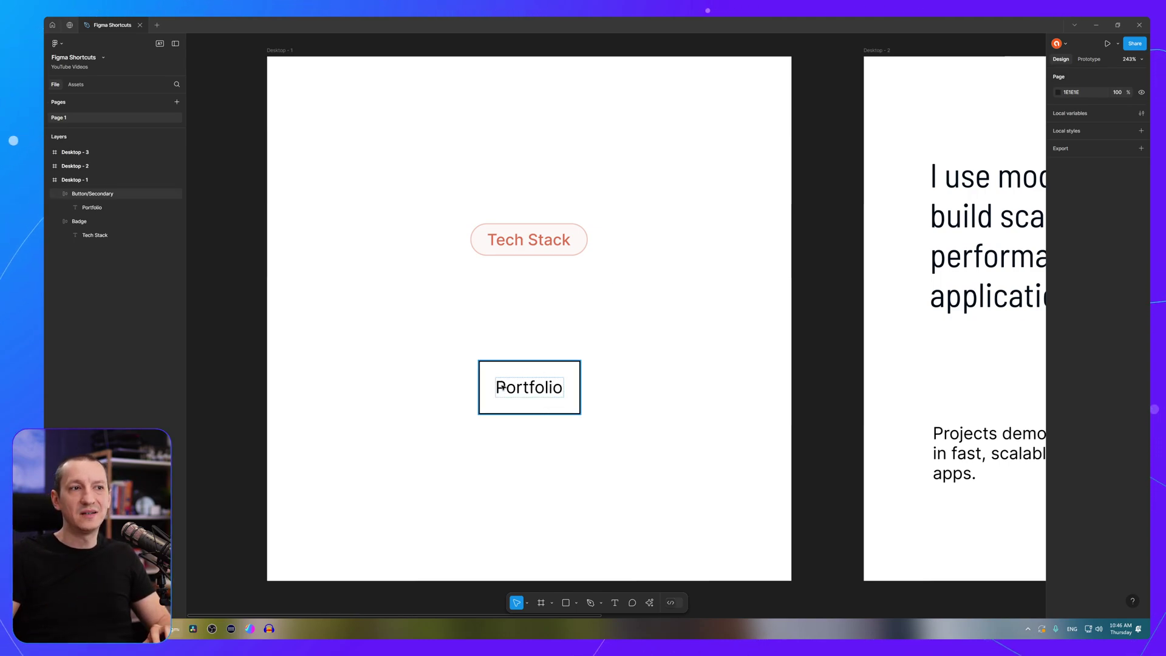
Step: Copy the Tech Stack badge's pill fill and outline onto the Portfolio button
click(538, 389)
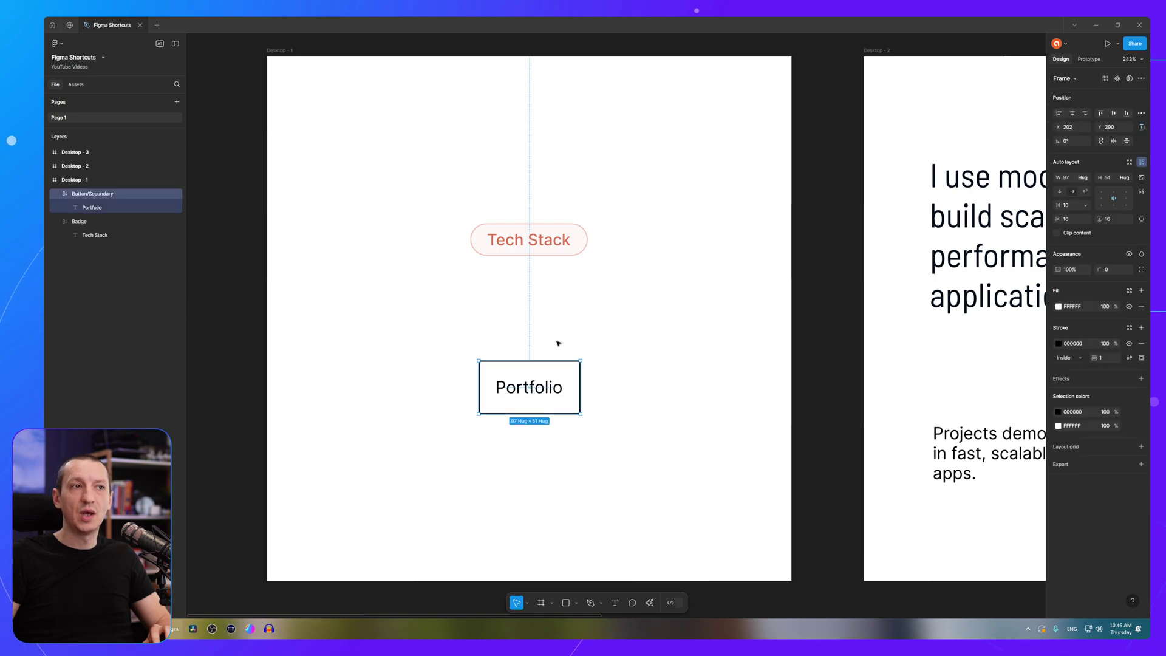
click(548, 244)
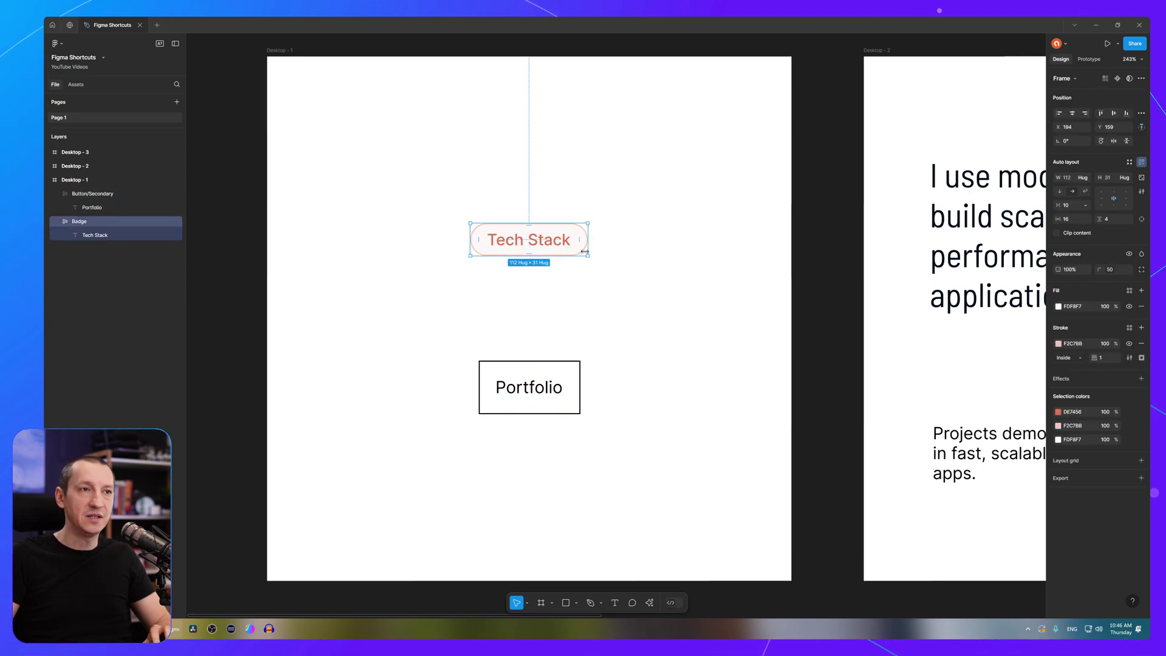
click(578, 272)
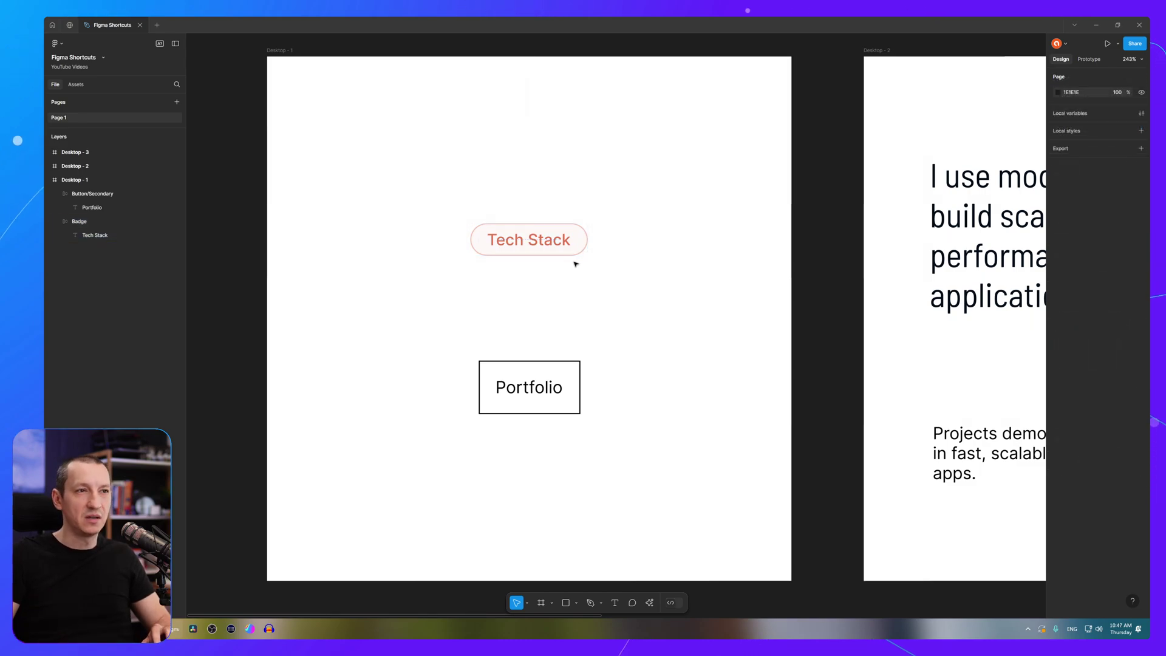
click(572, 246)
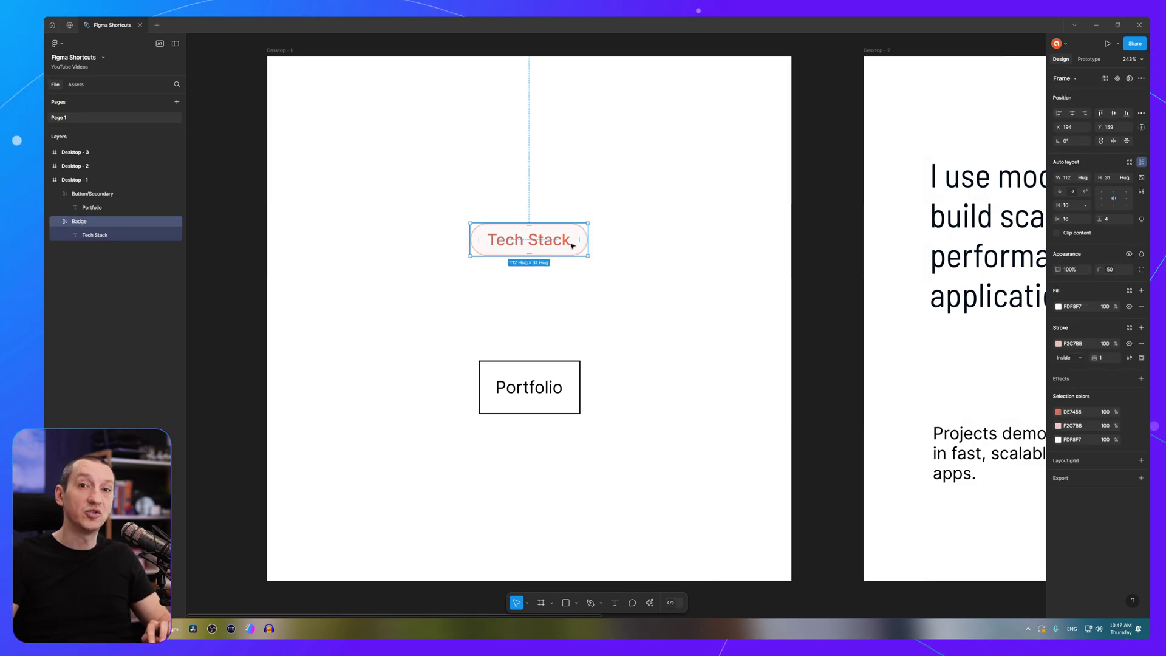
key(ctrl+alt+c)
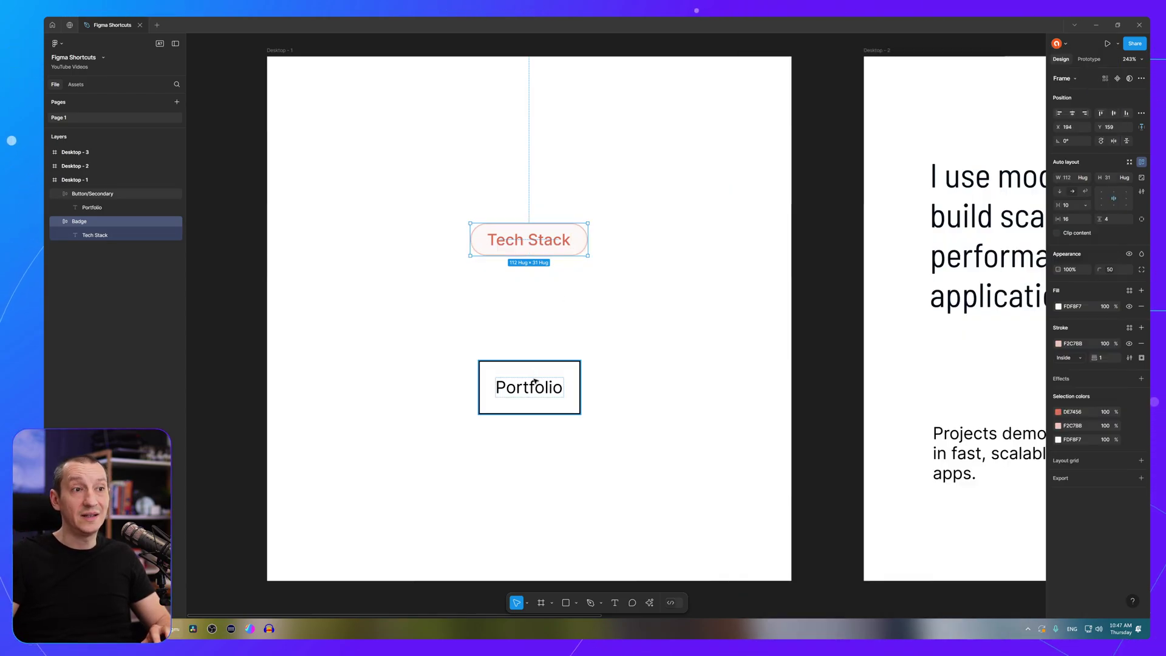
click(535, 381)
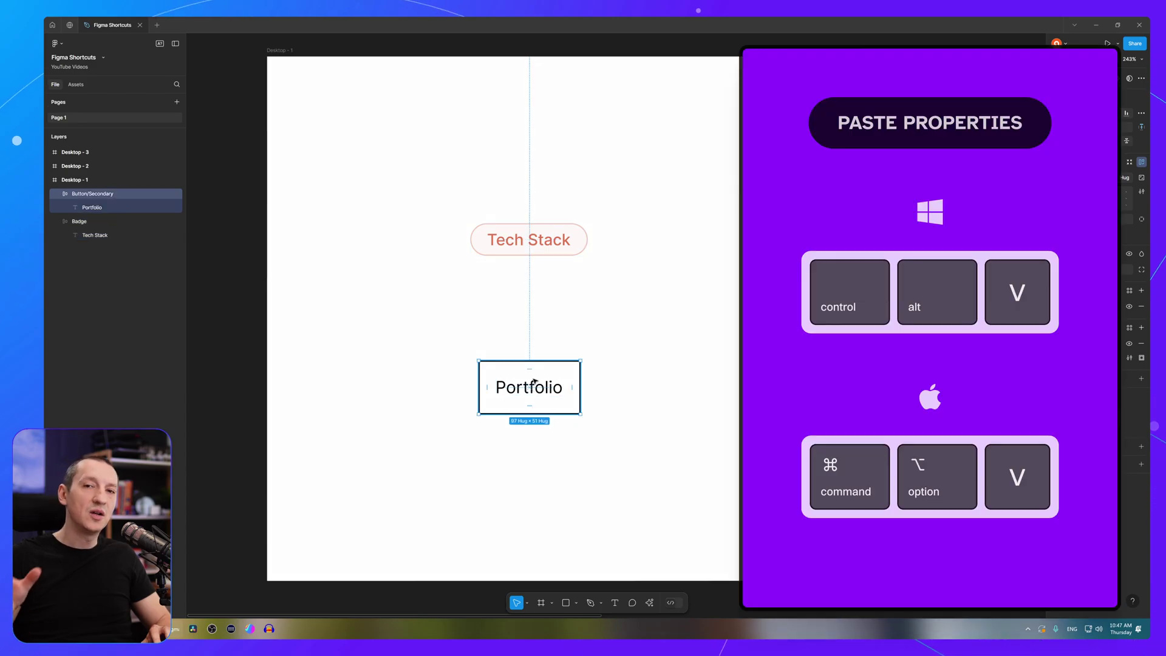
key(ctrl+alt+v)
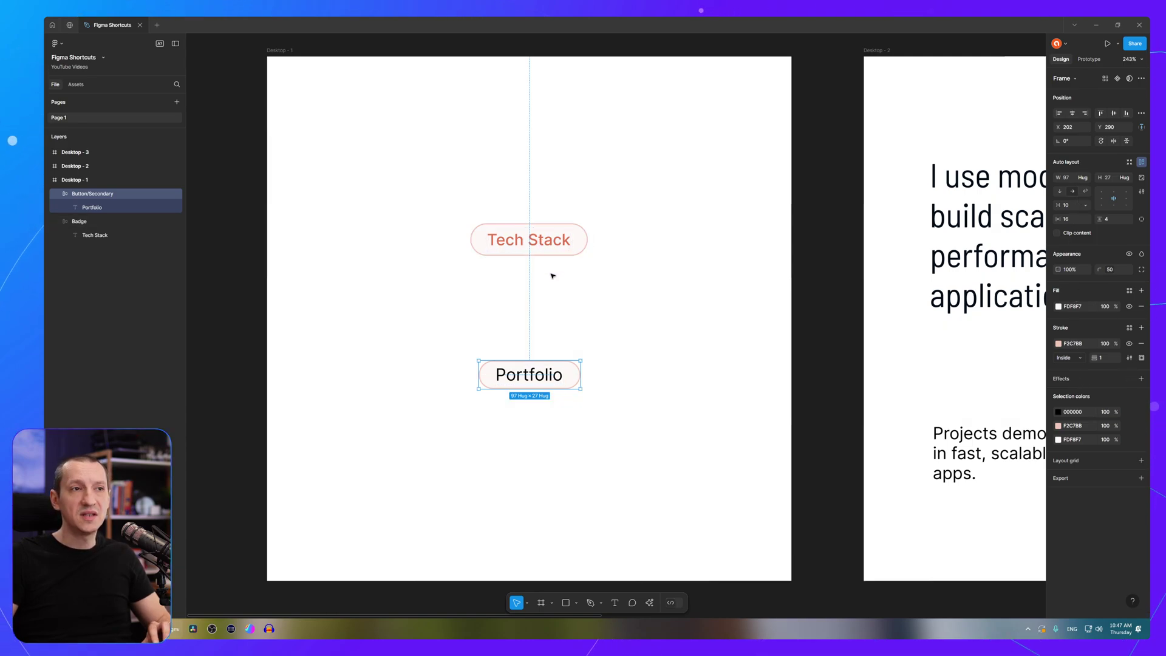
Step: Apply the Tech Stack text's red Medium text style to the Portfolio text
ctrl+click(547, 240)
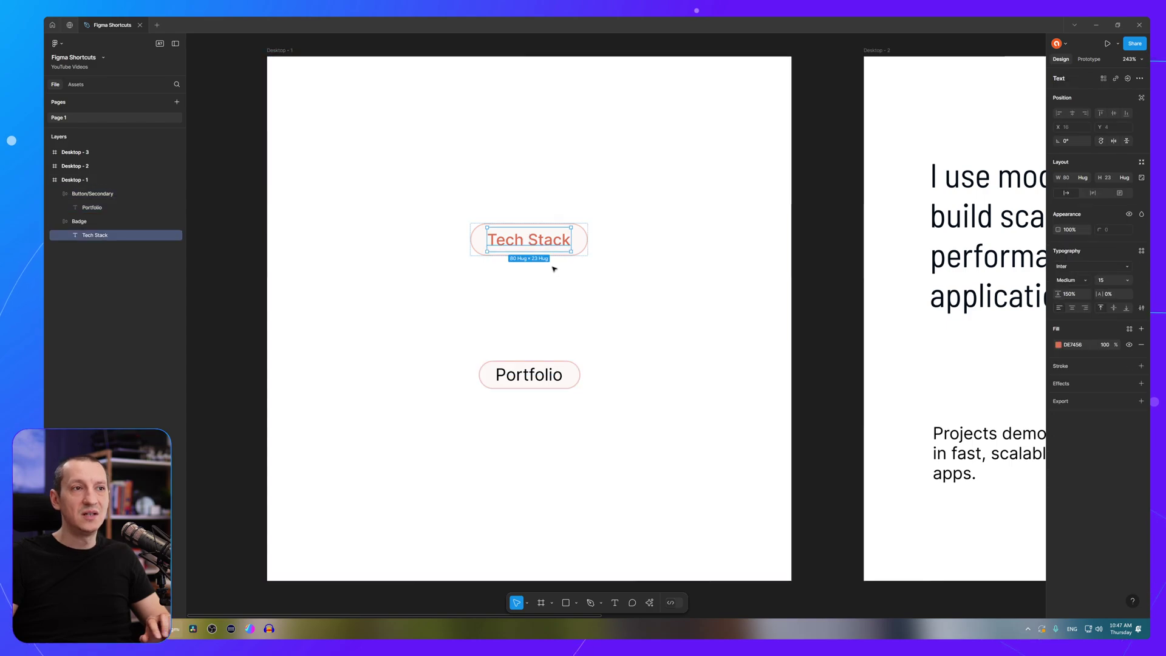
key(alt)
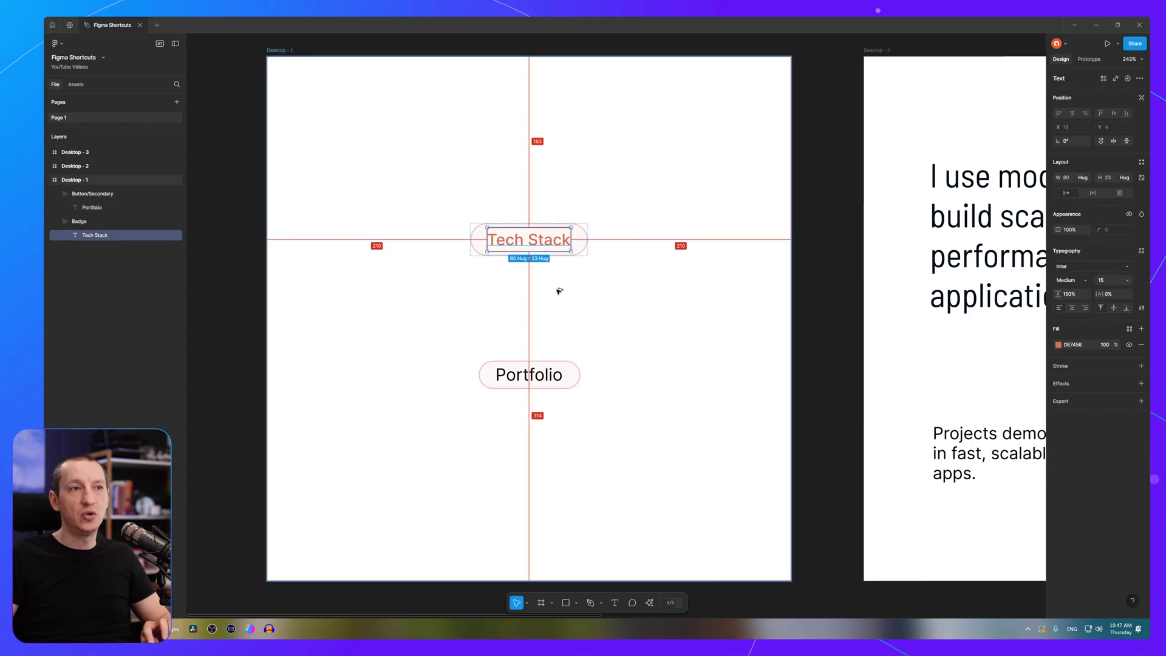
ctrl+click(546, 366)
key(ctrl+alt+v)
click(609, 339)
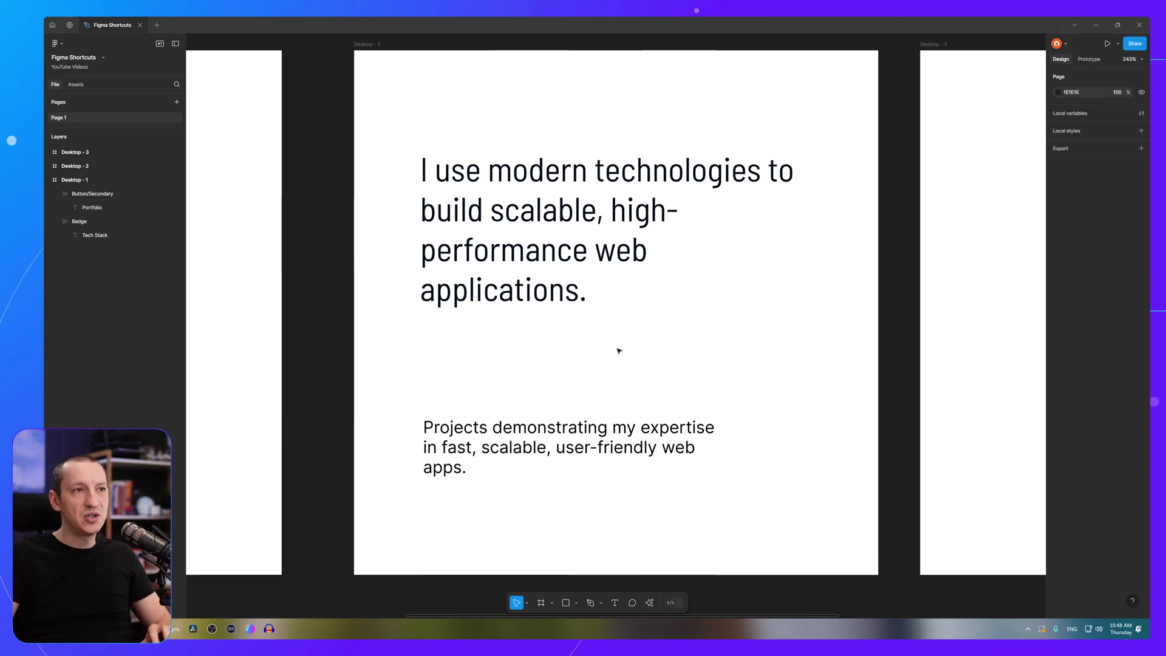
Step: Select all the text of the Projects paragraph on Desktop - 2
click(534, 215)
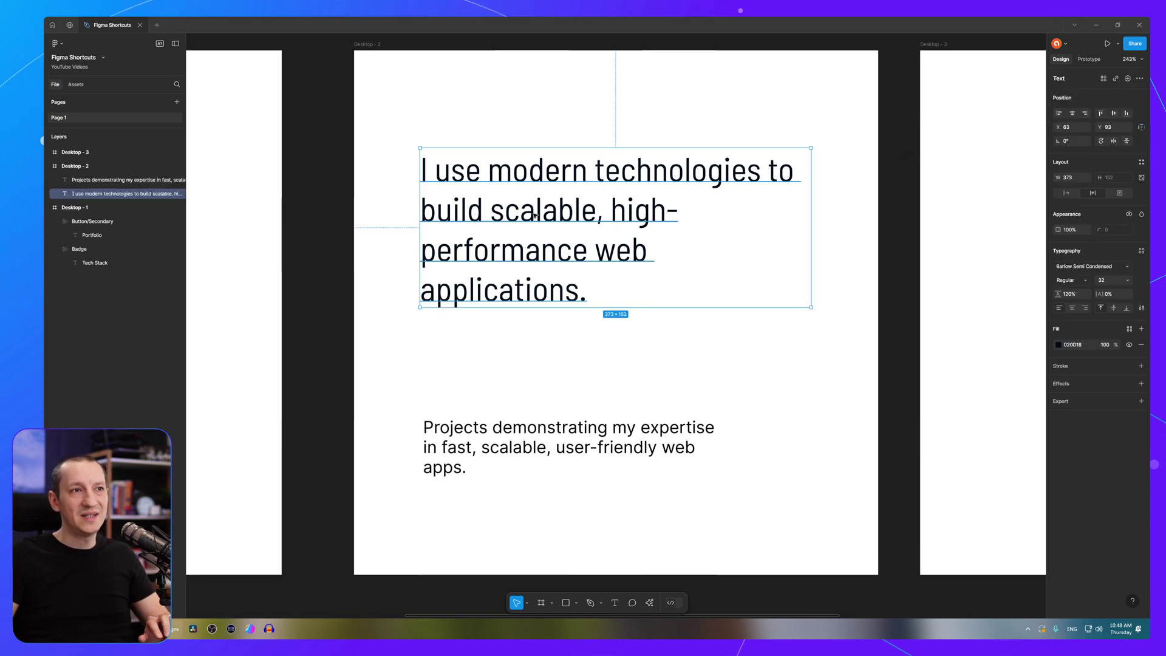
click(552, 445)
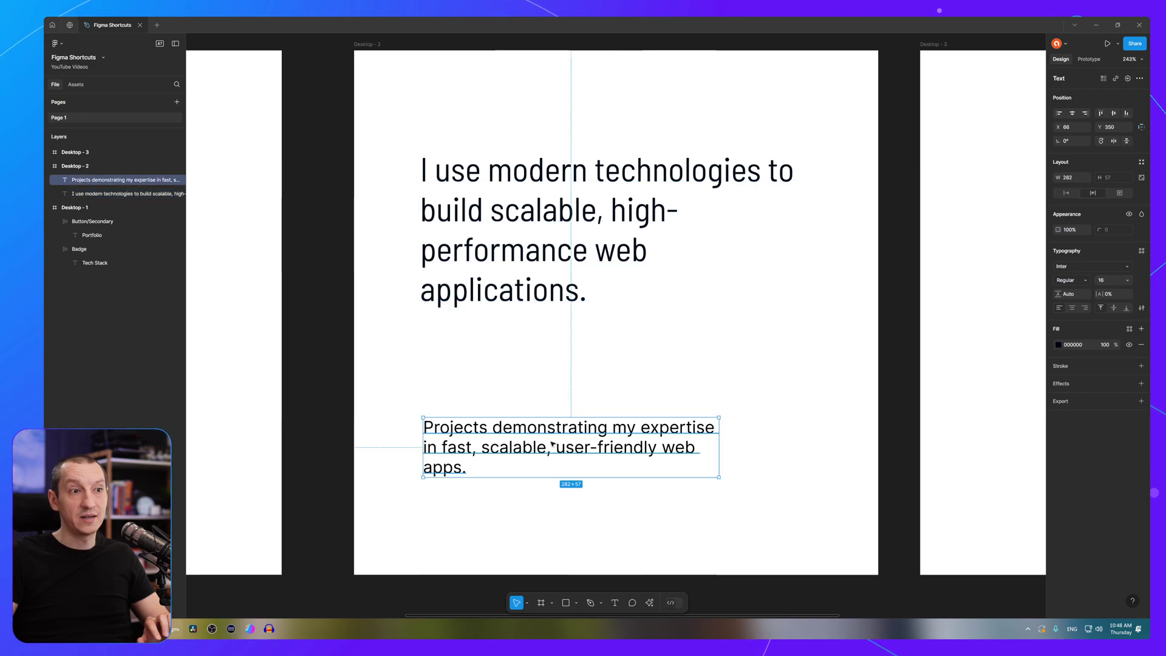
click(465, 208)
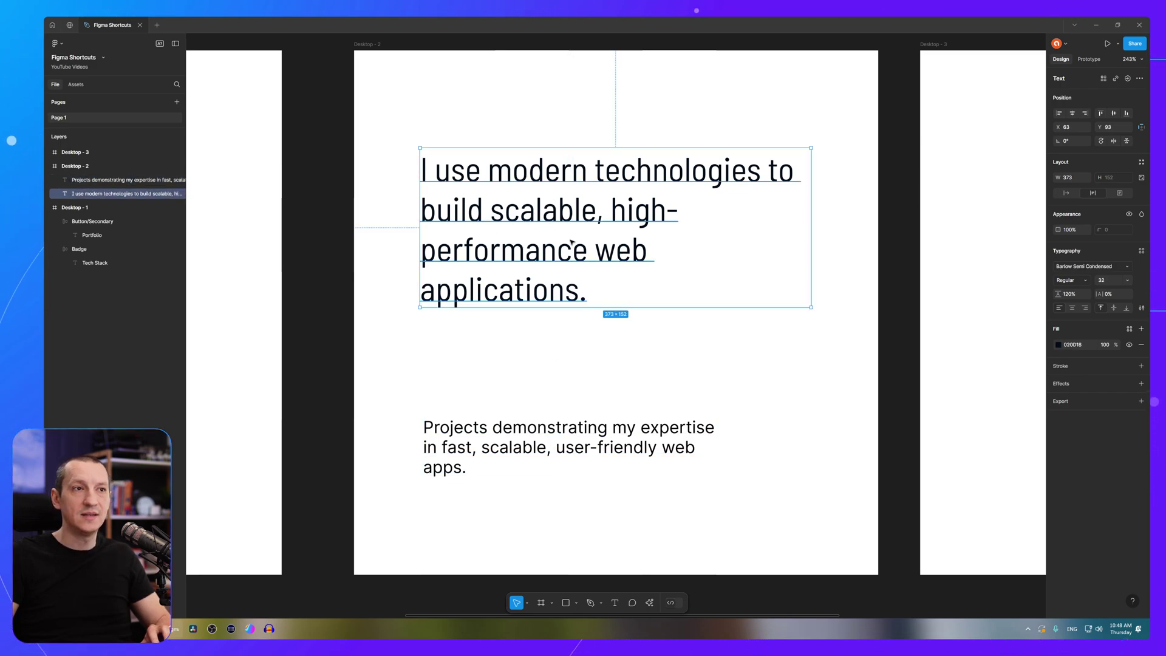
click(548, 435)
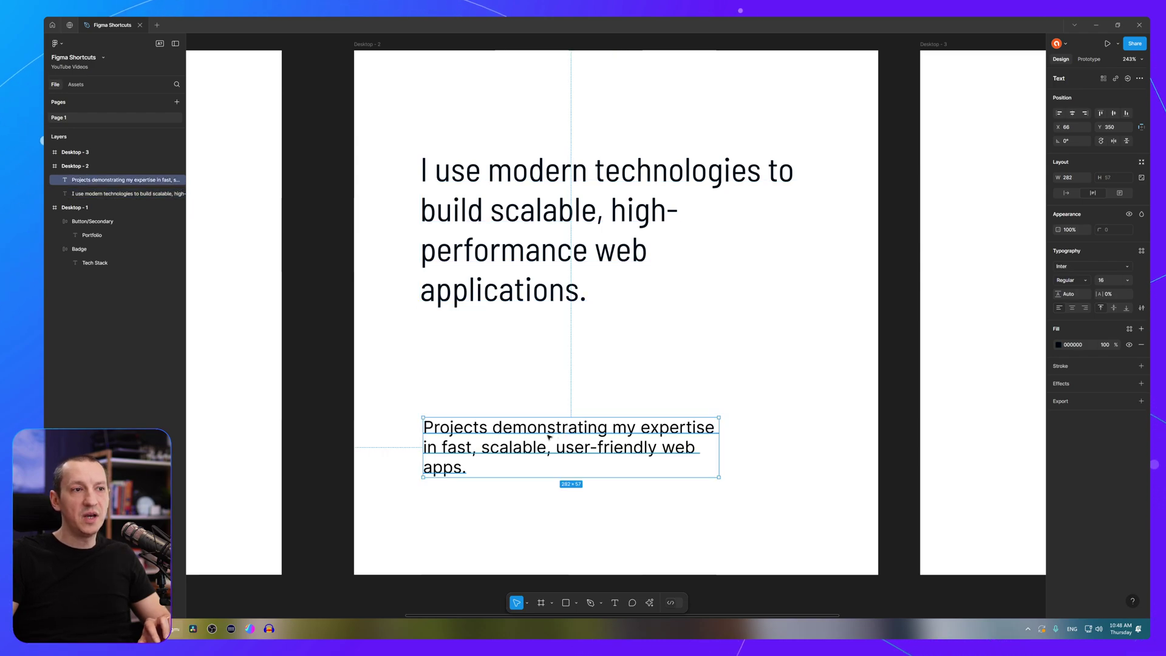
key(Return)
key(ctrl+c)
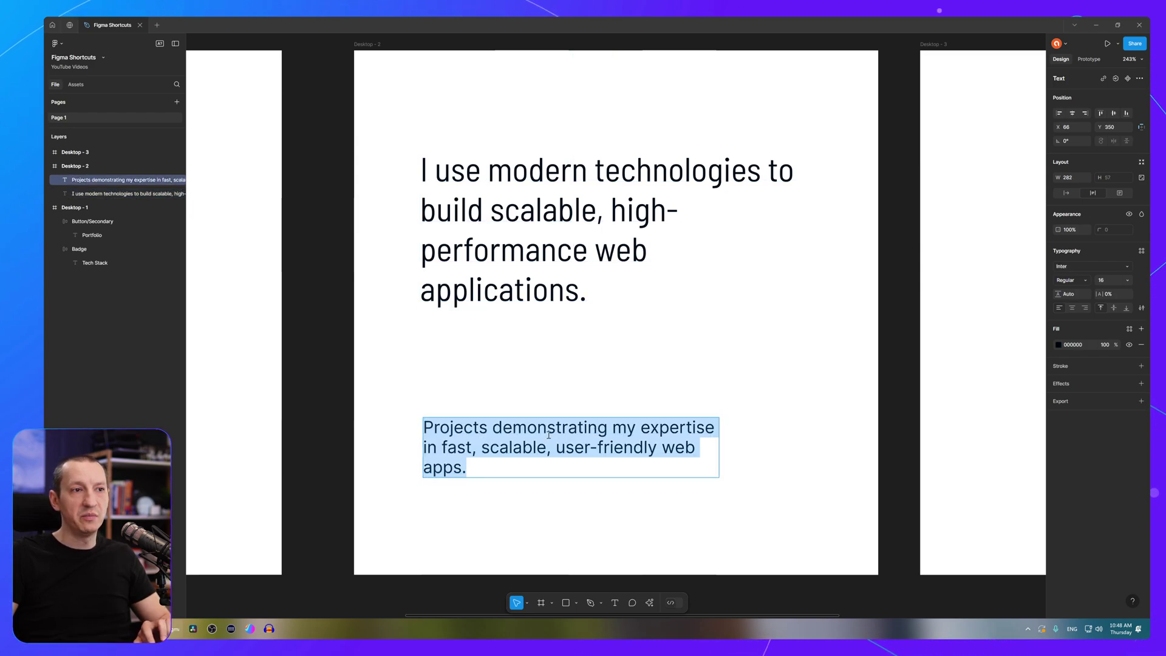
Step: Try pasting the paragraph over the headline, then undo to restore the original headline
click(546, 260)
key(Return)
key(ctrl+v)
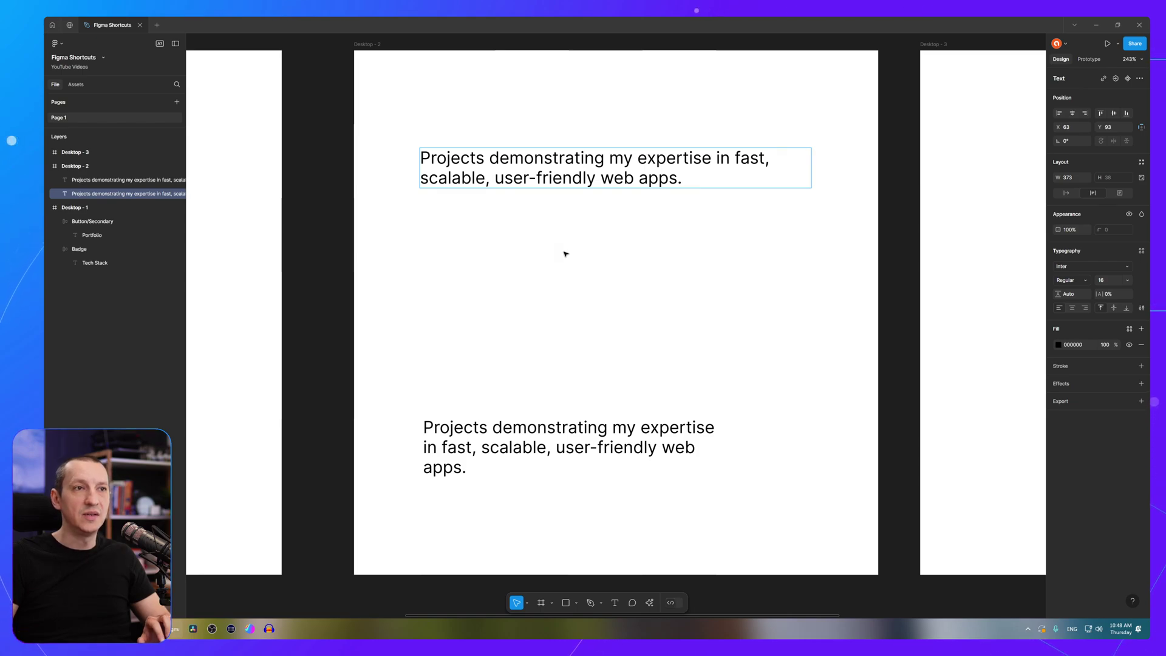
key(ctrl+z)
key(Escape)
key(Escape)
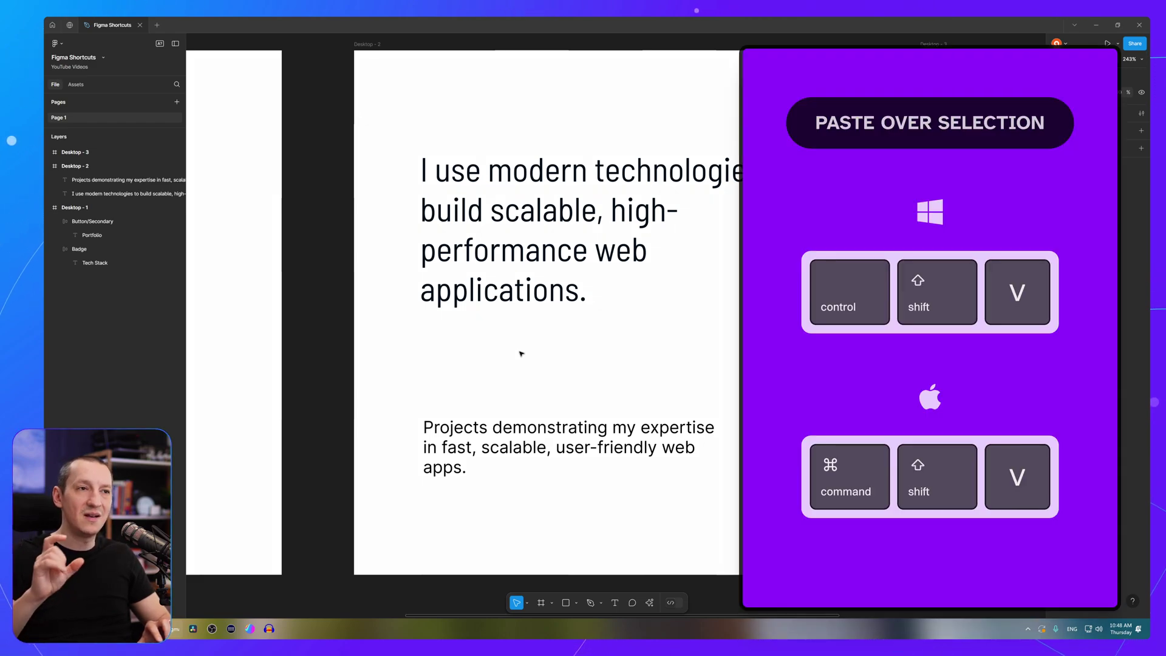
Step: Copy the Projects paragraph text over the large heading's wording, keeping its Barlow Semi Condensed 32 style
click(540, 439)
double_click(539, 438)
key(ctrl+c)
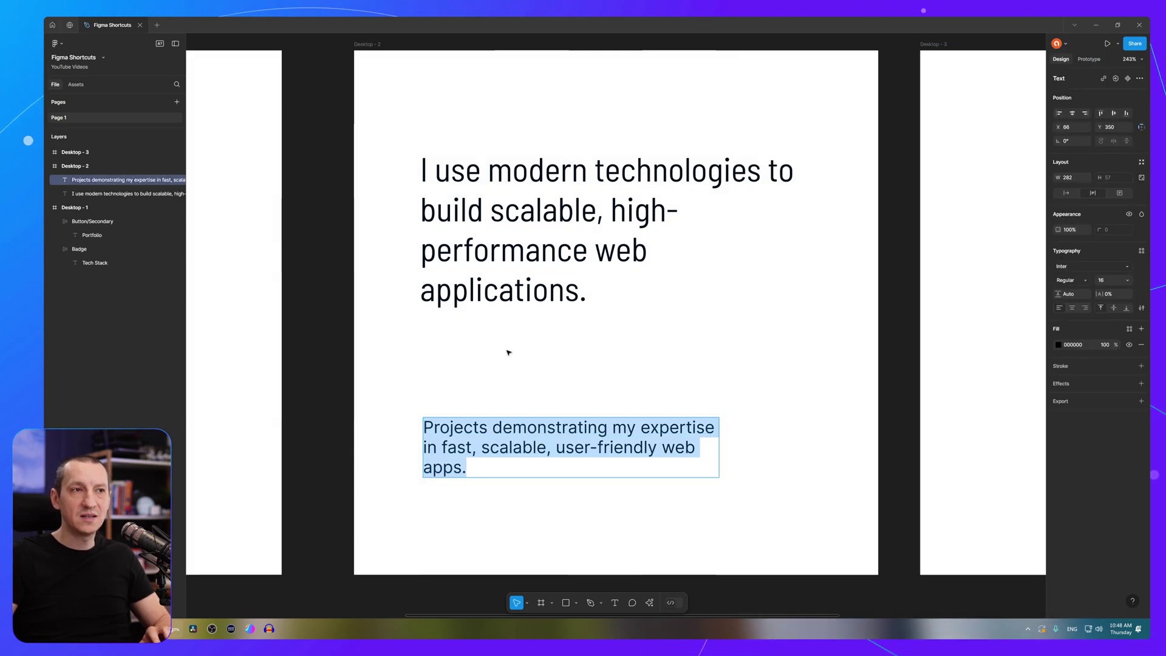
double_click(547, 210)
key(ctrl+a)
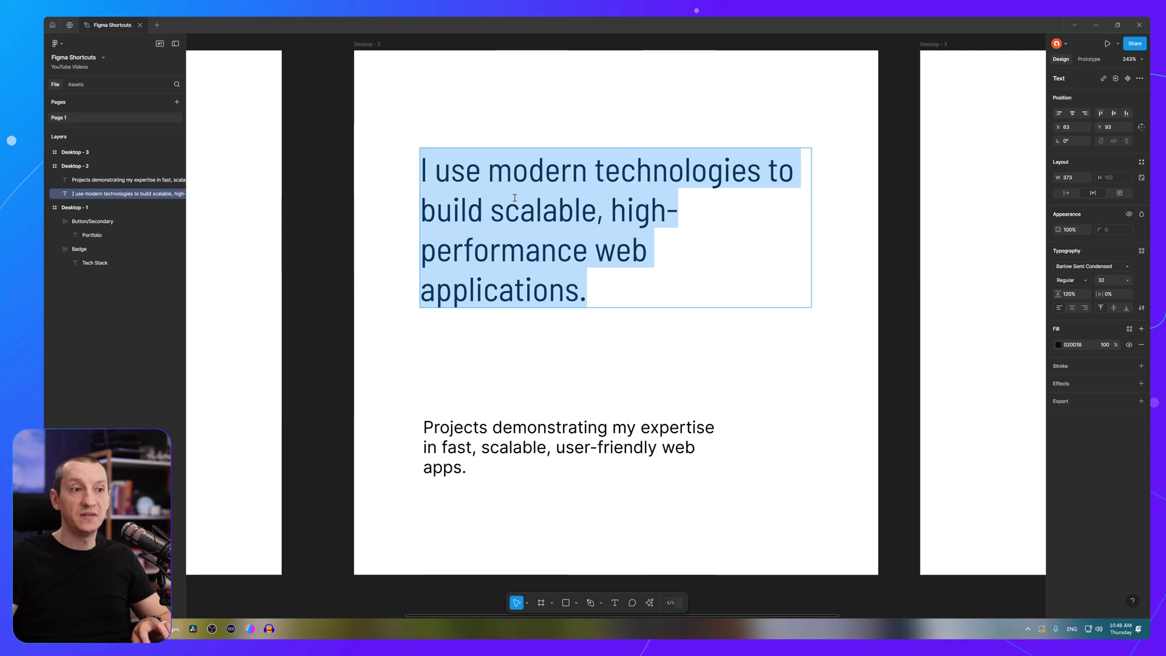
key(ctrl+v)
key(Escape)
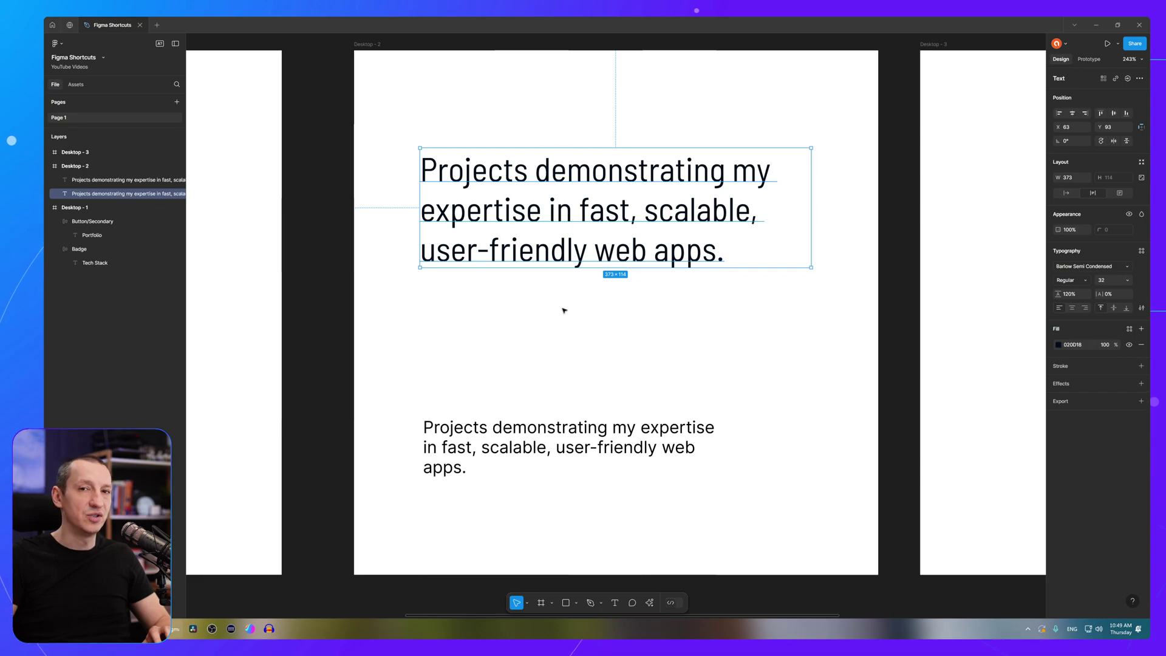
key(Escape)
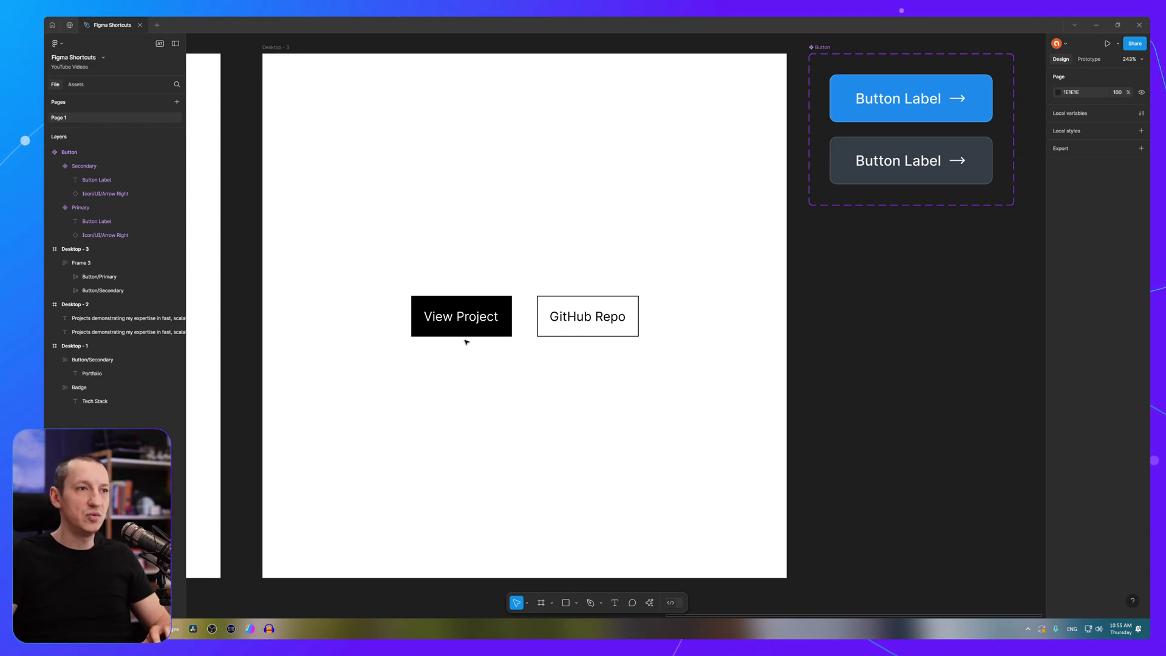
Step: Replace View Project with a Primary Button instance labelled 'View Work', arrow icon hidden
double_click(459, 310)
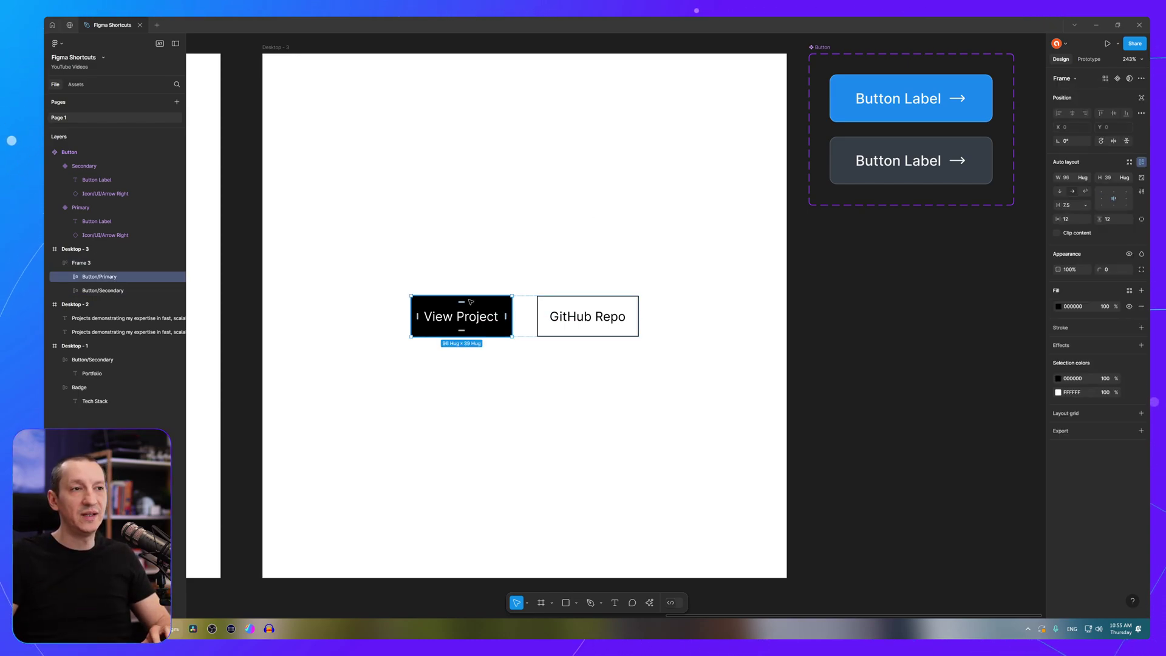
click(586, 326)
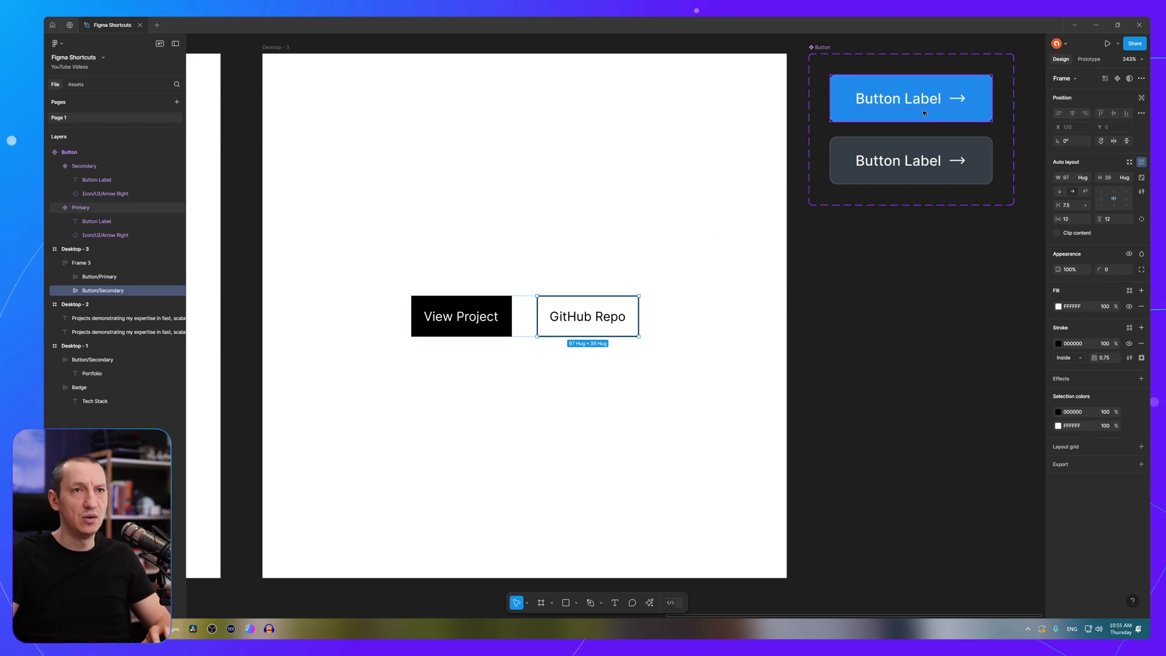
click(931, 88)
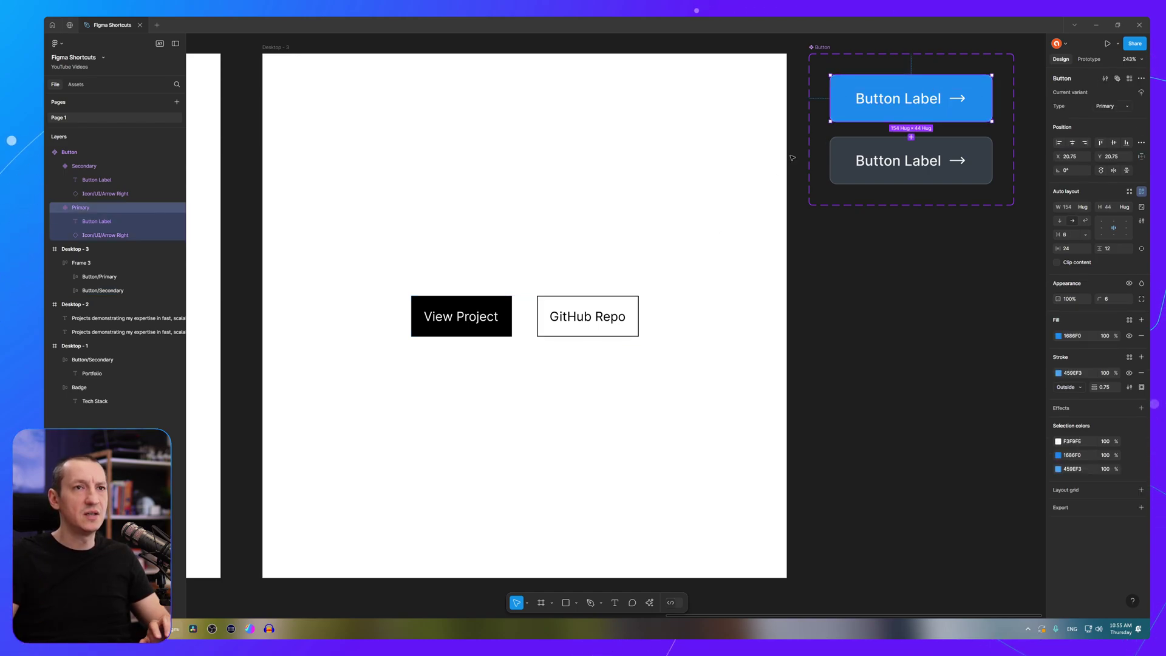
double_click(437, 318)
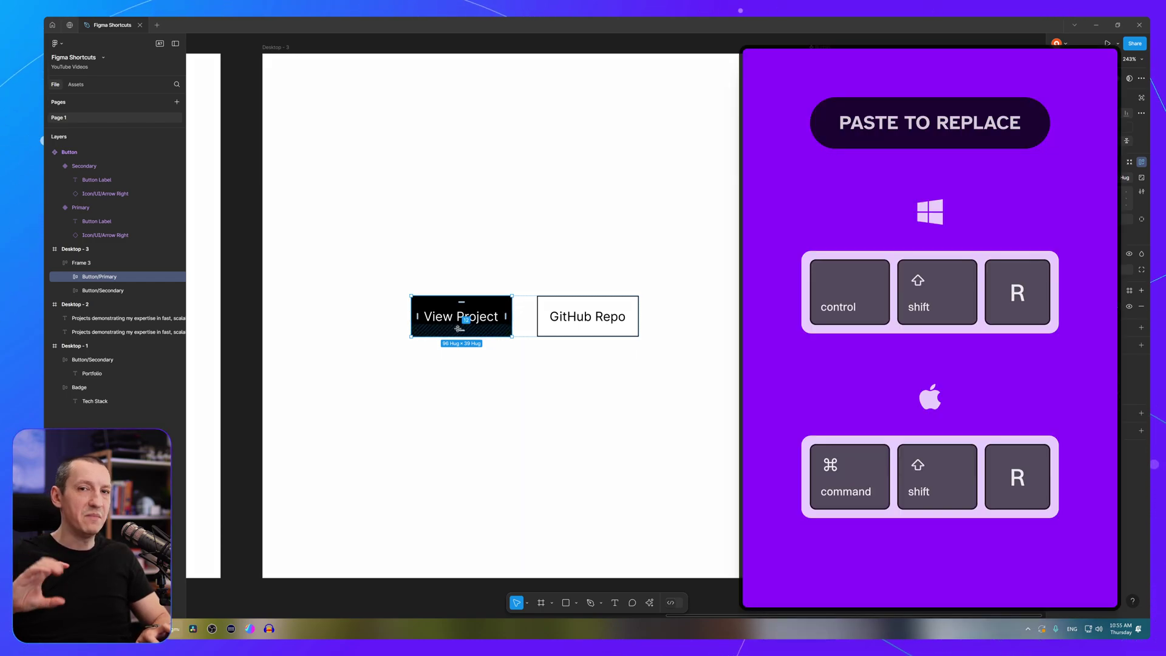
key(ctrl+shift+r)
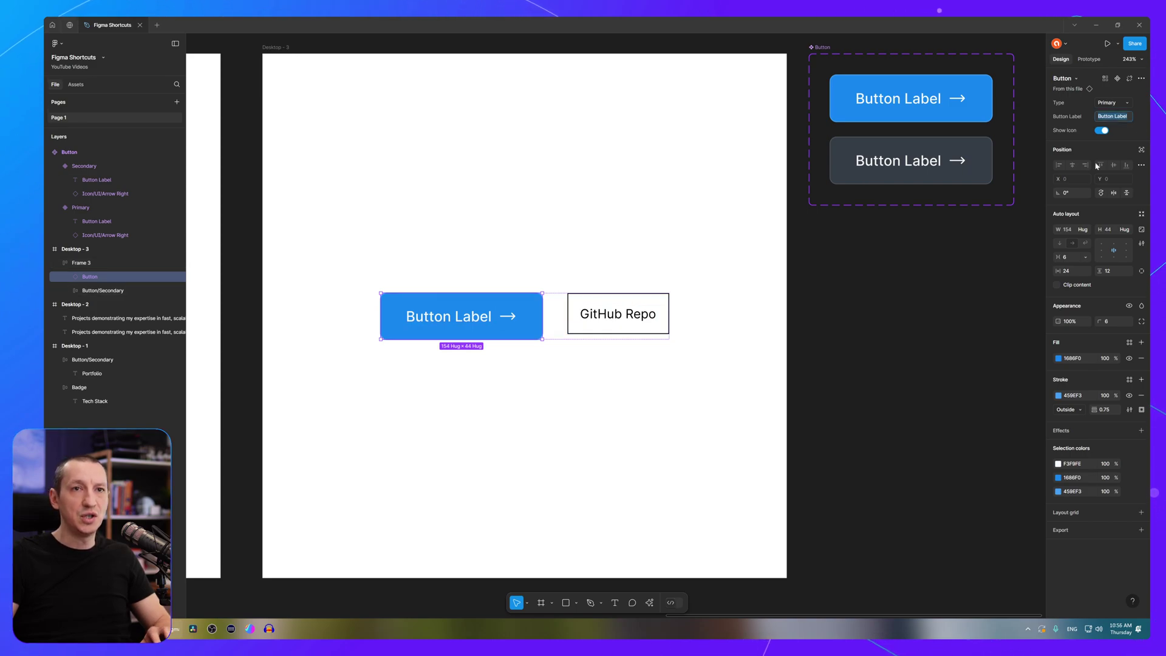
text(View Work)
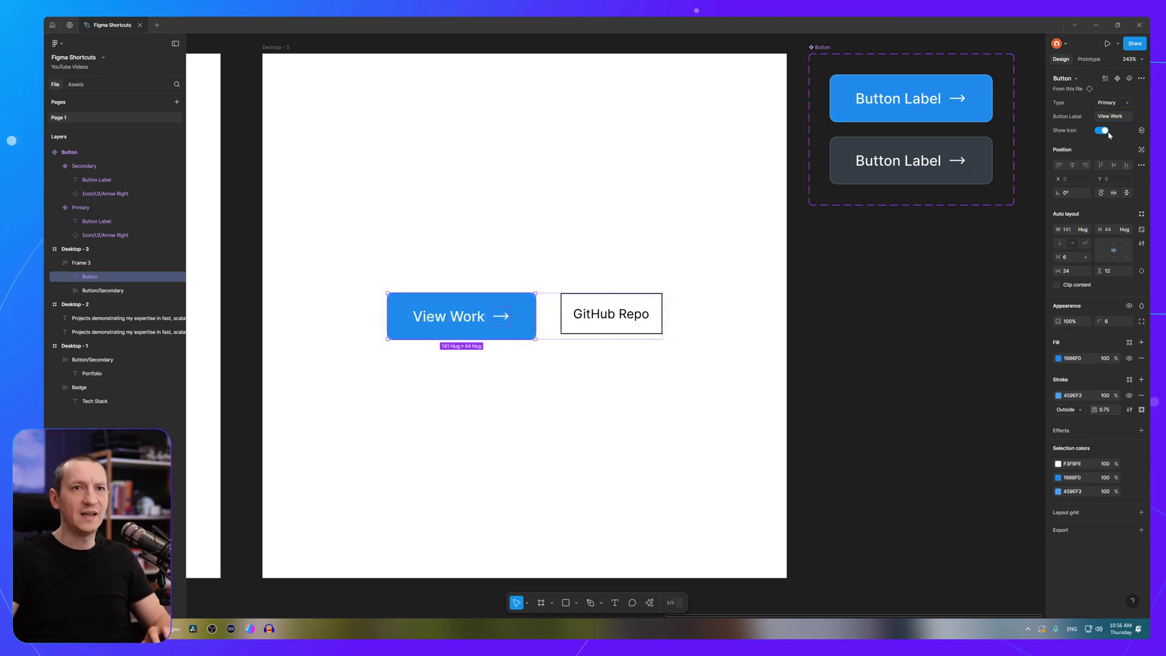
click(1102, 130)
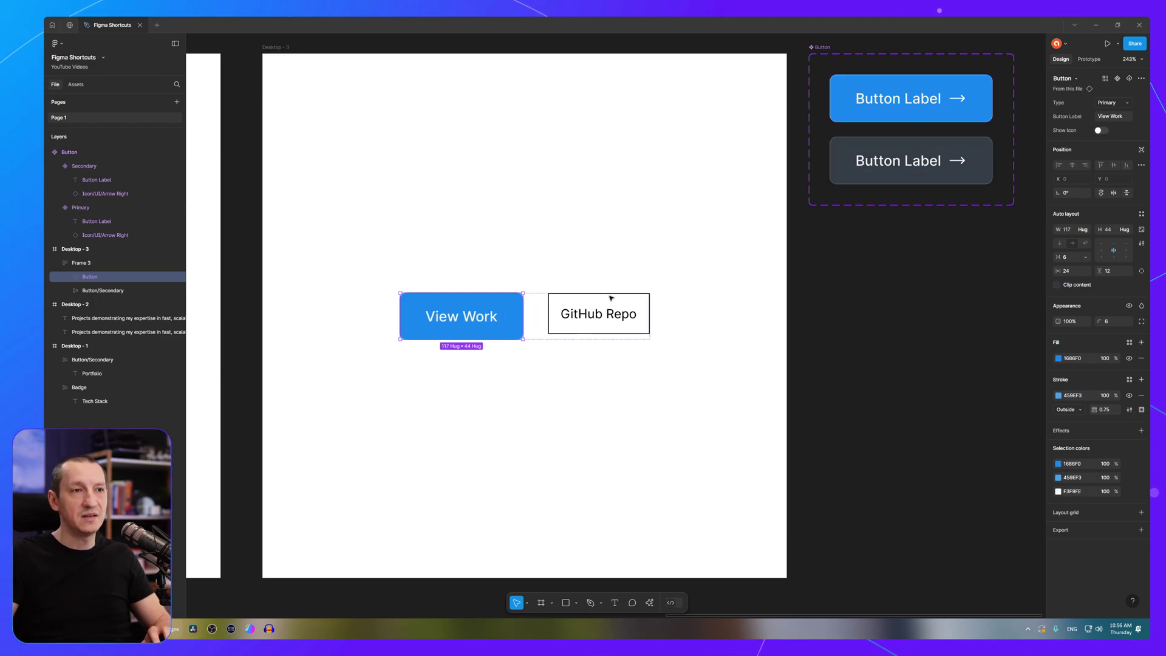
Step: Replace GitHub Repo with a Button instance labelled 'GitHub Repo' set to Secondary type
click(593, 311)
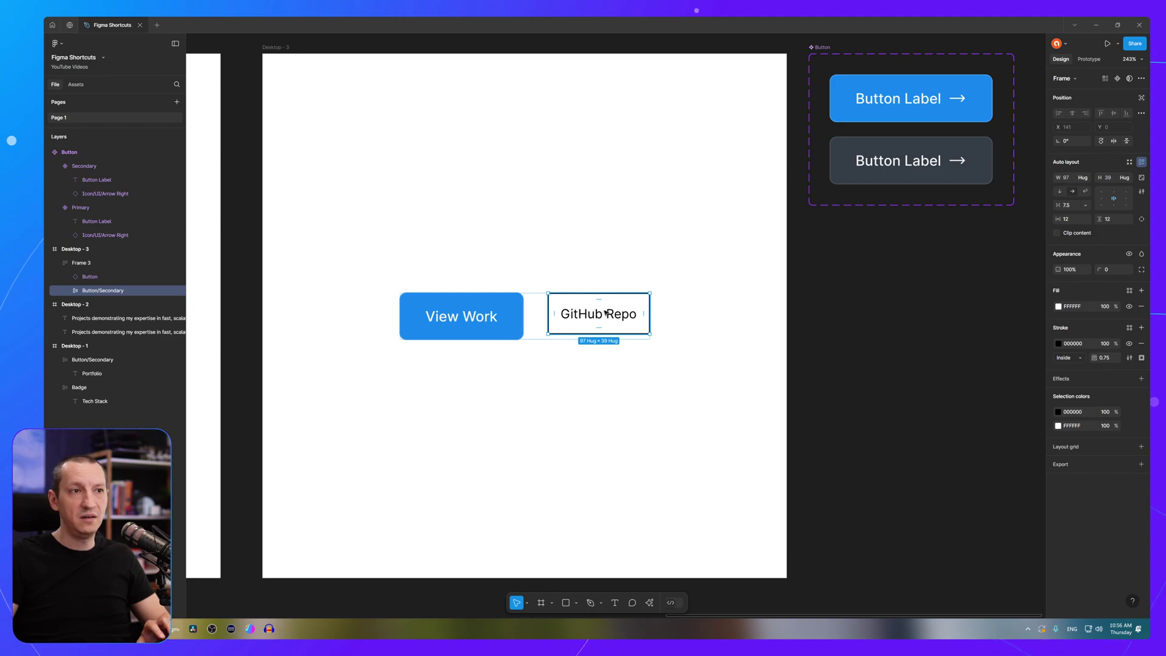
key(ctrl+shift+r)
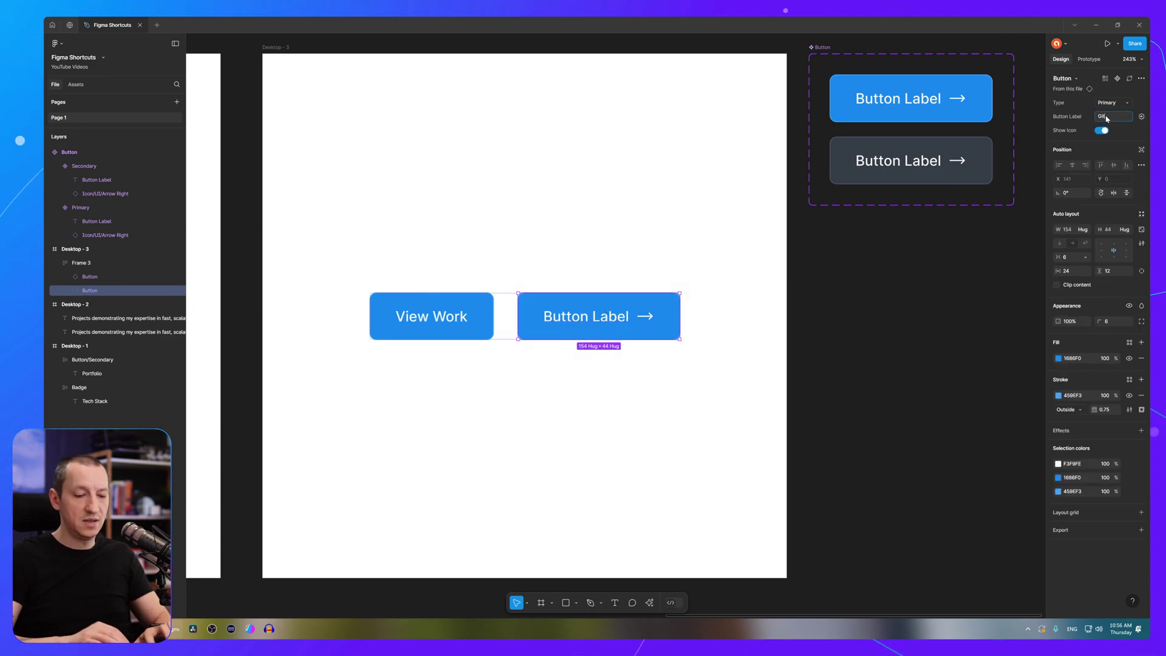
text(GitHub Repo)
click(1103, 131)
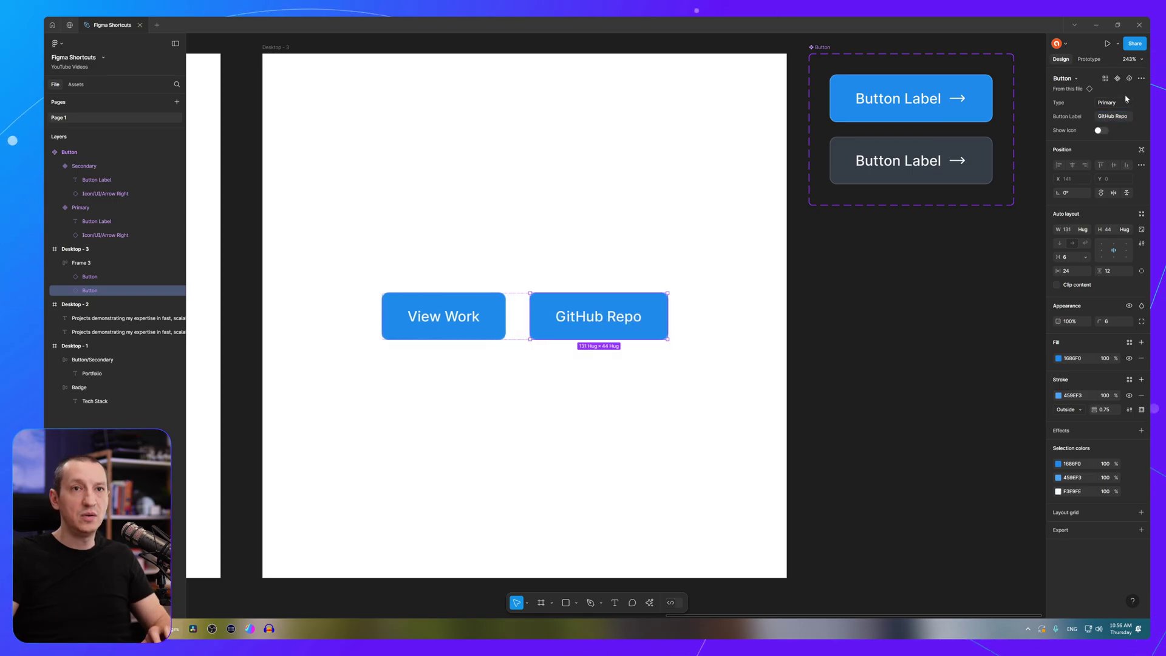
click(1111, 103)
click(1111, 116)
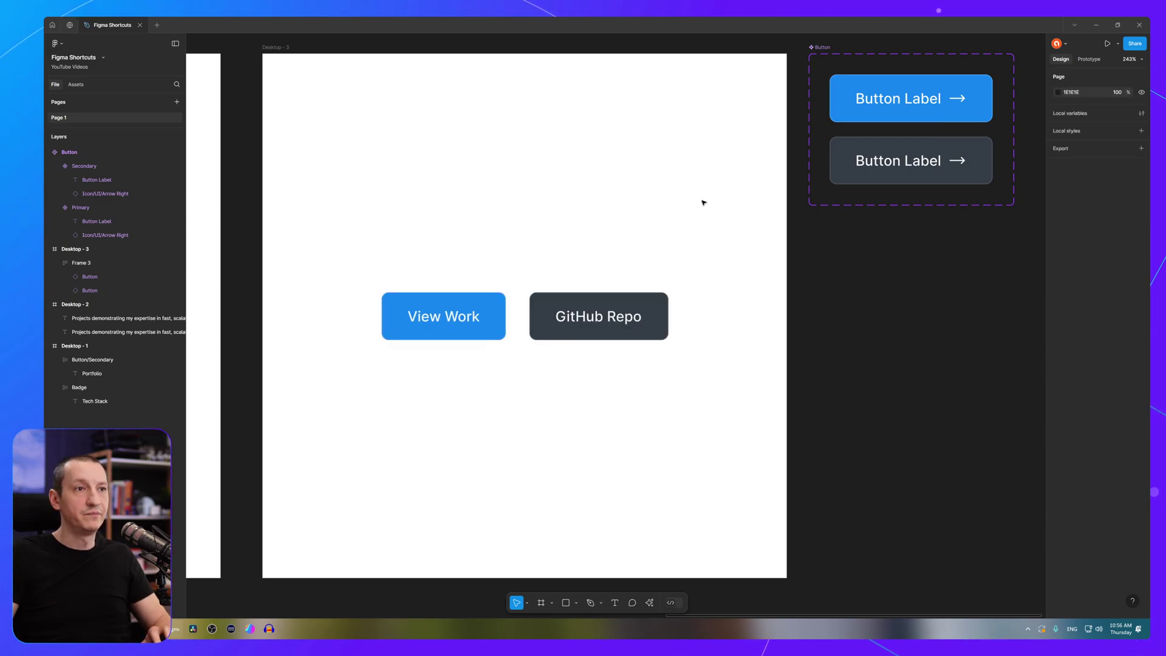